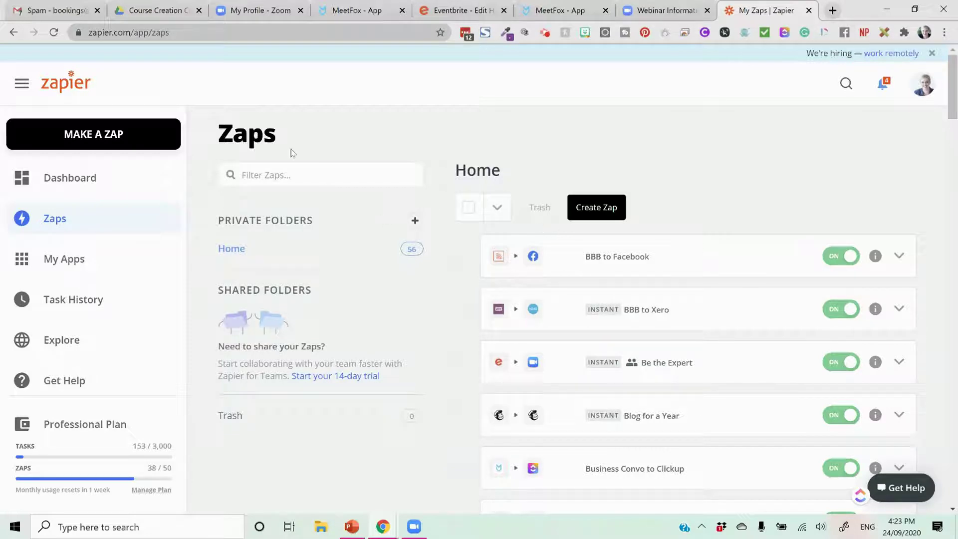
Start a new zap and name it 'meetfox EB to Zoom'.
left_click(150, 143)
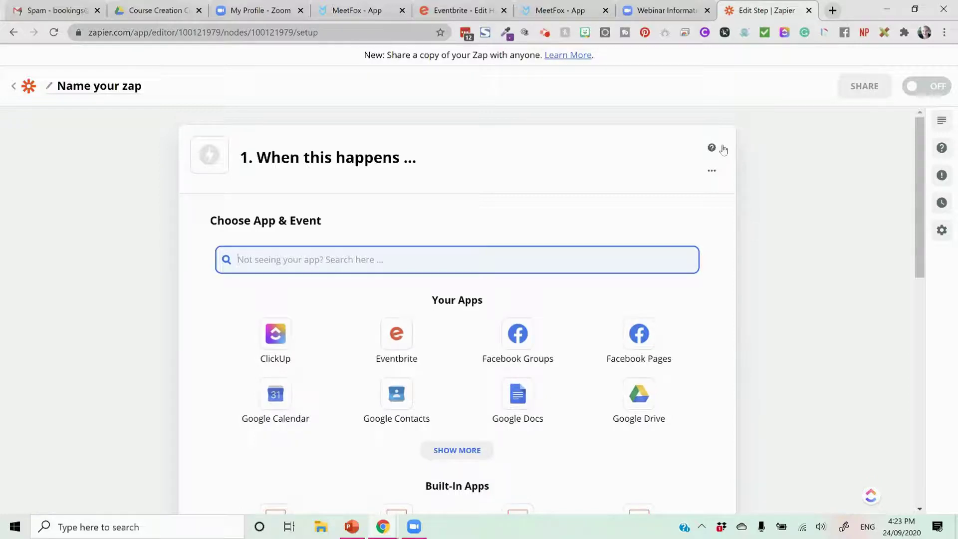
left_click(76, 92)
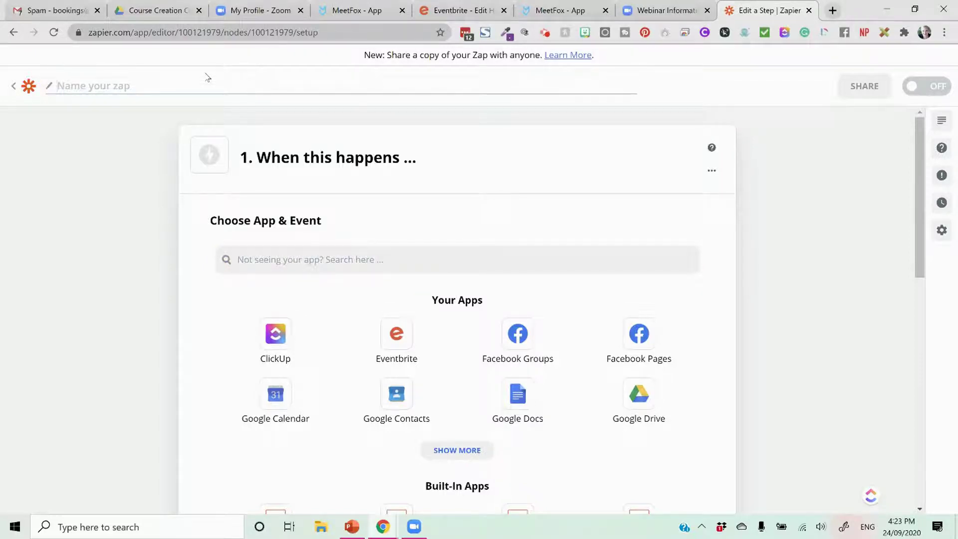
type("meetfox EB to Zoom")
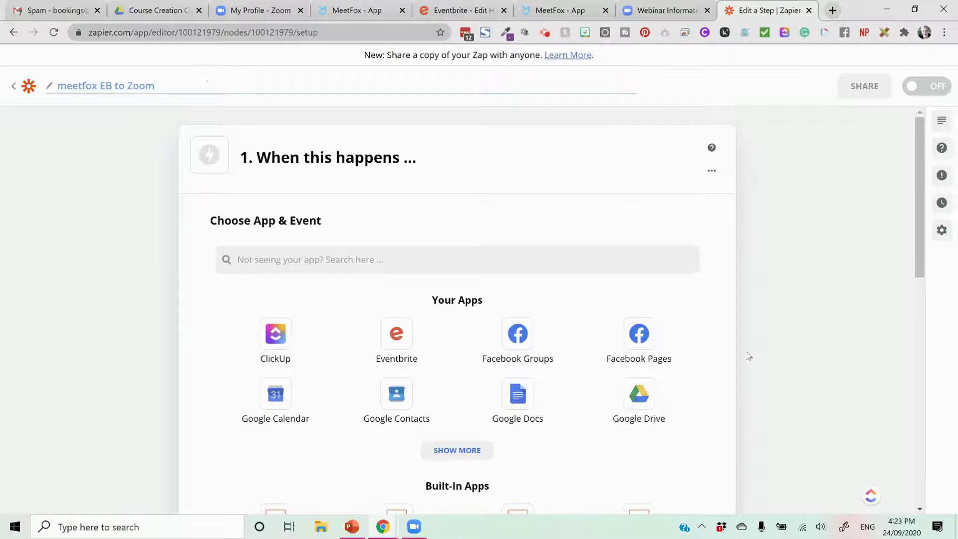
Set the trigger to Eventbrite's New Attendee Registered with the connected Eventbrite account.
left_click(413, 336)
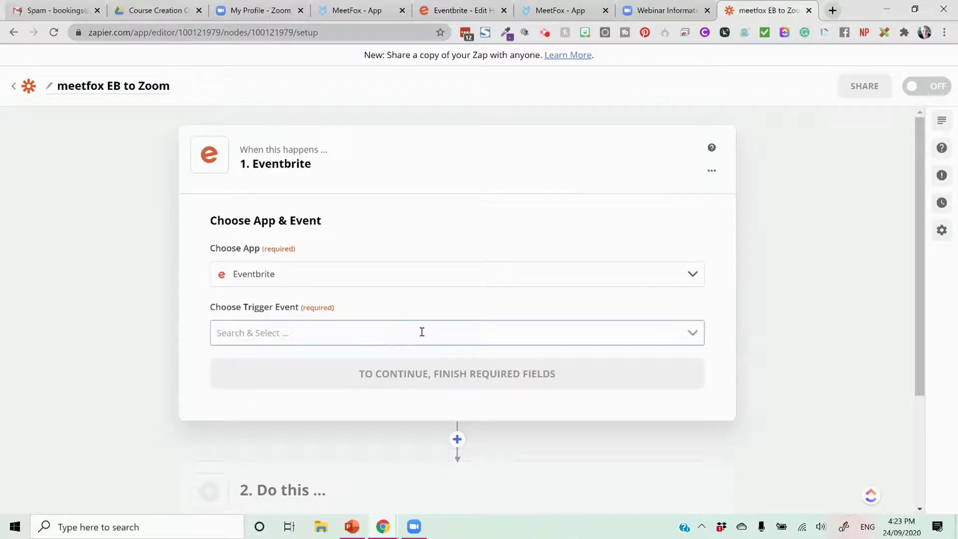
left_click(434, 334)
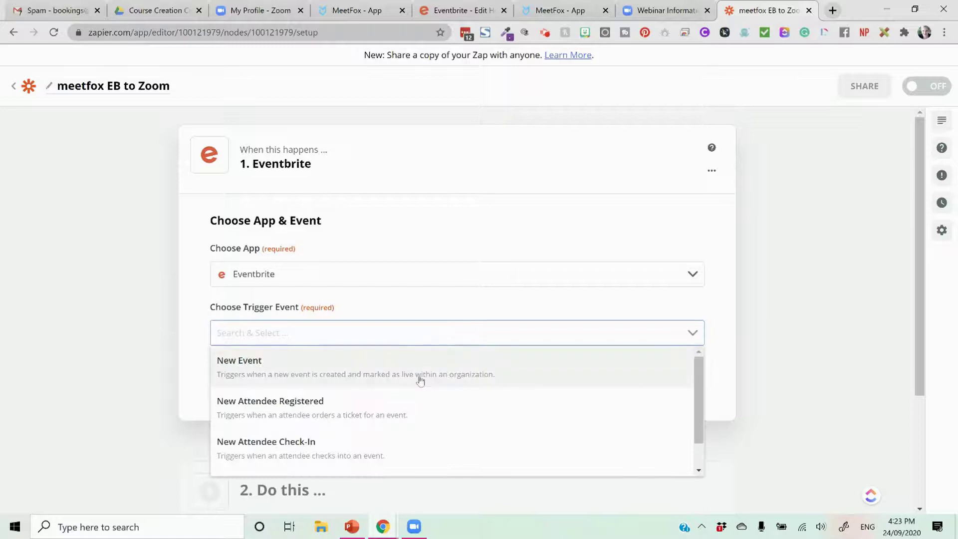
left_click(410, 414)
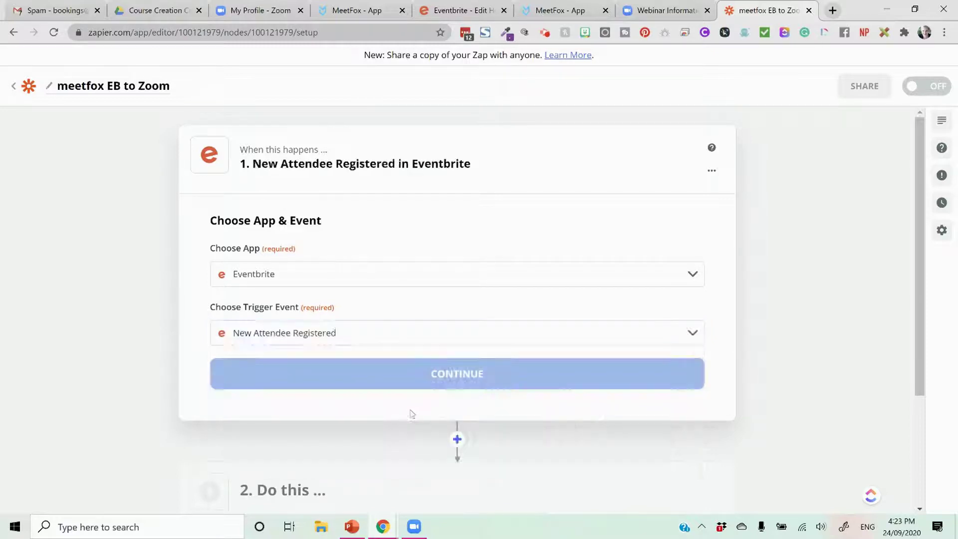
left_click(472, 337)
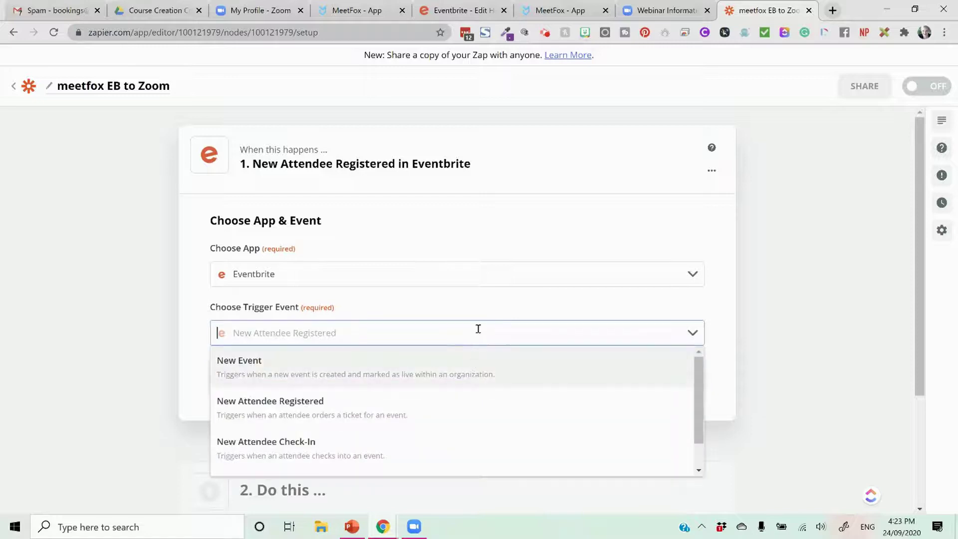
left_click(464, 397)
left_click(479, 375)
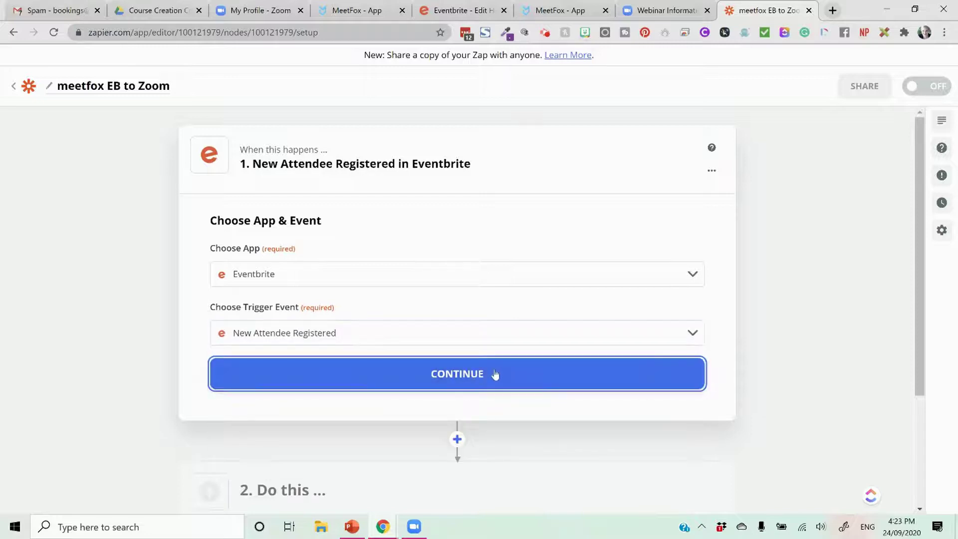
left_click(534, 312)
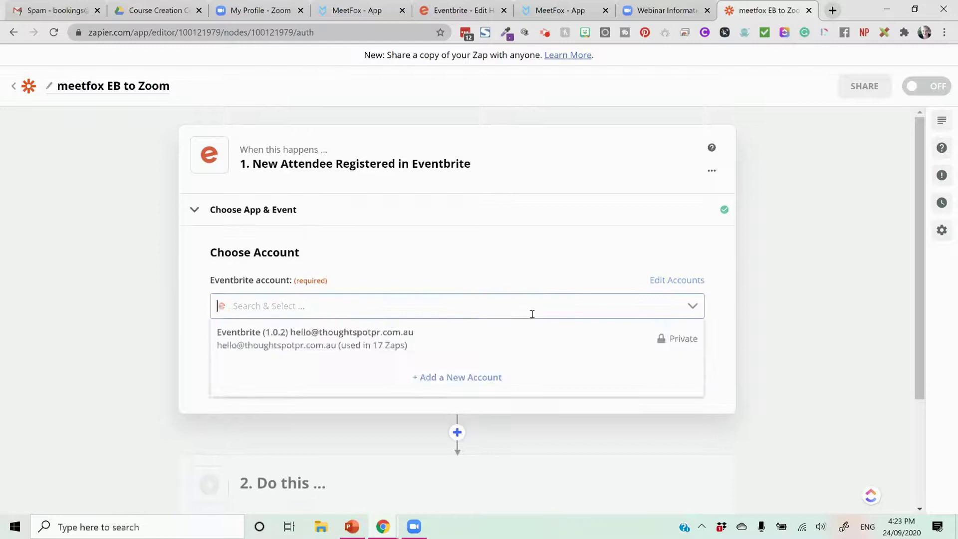
left_click(510, 341)
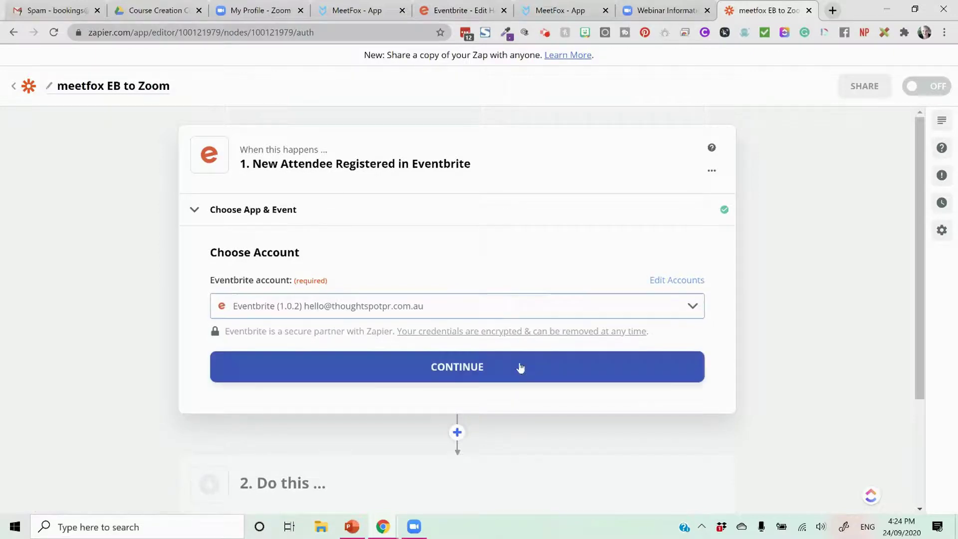
left_click(518, 367)
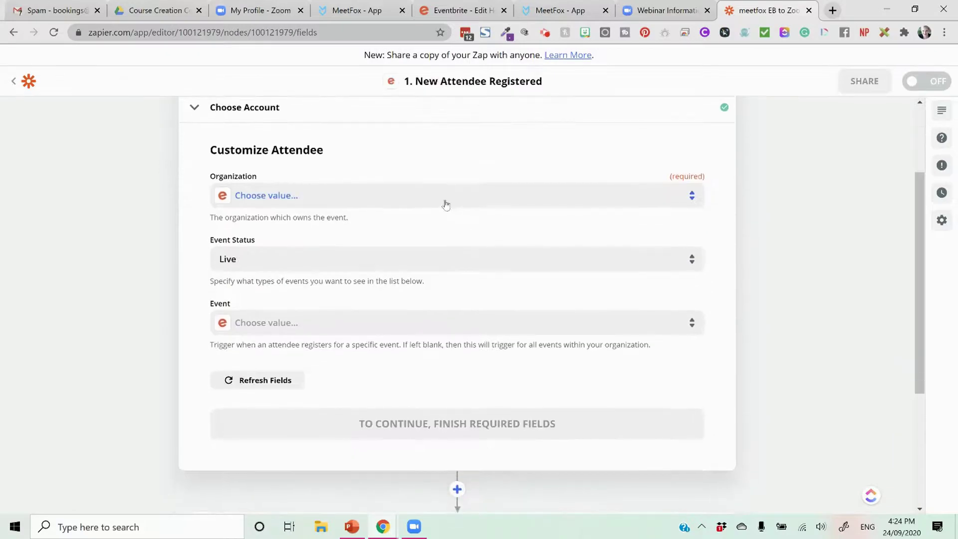
Set the trigger's organization to Enever Group and pick the calendar-monetization webinar event.
left_click(446, 204)
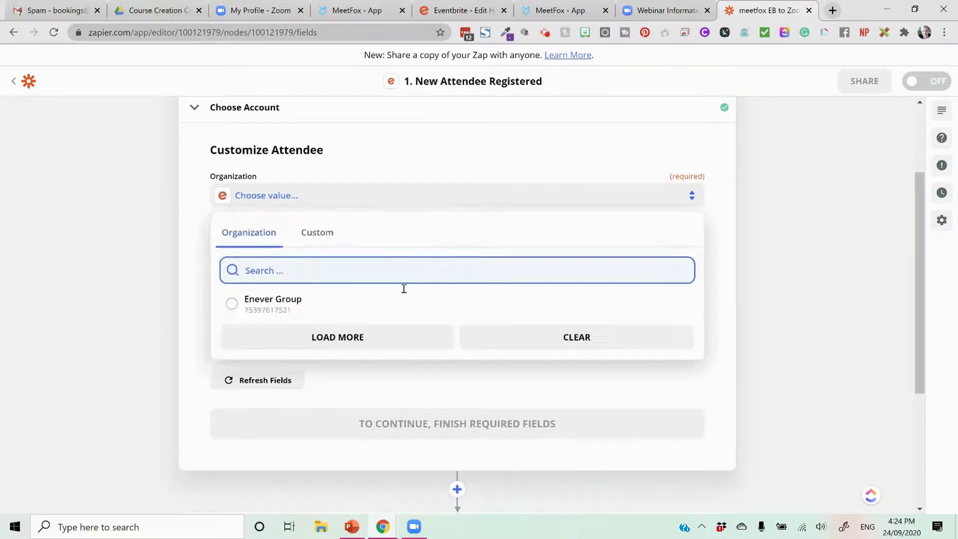
left_click(392, 310)
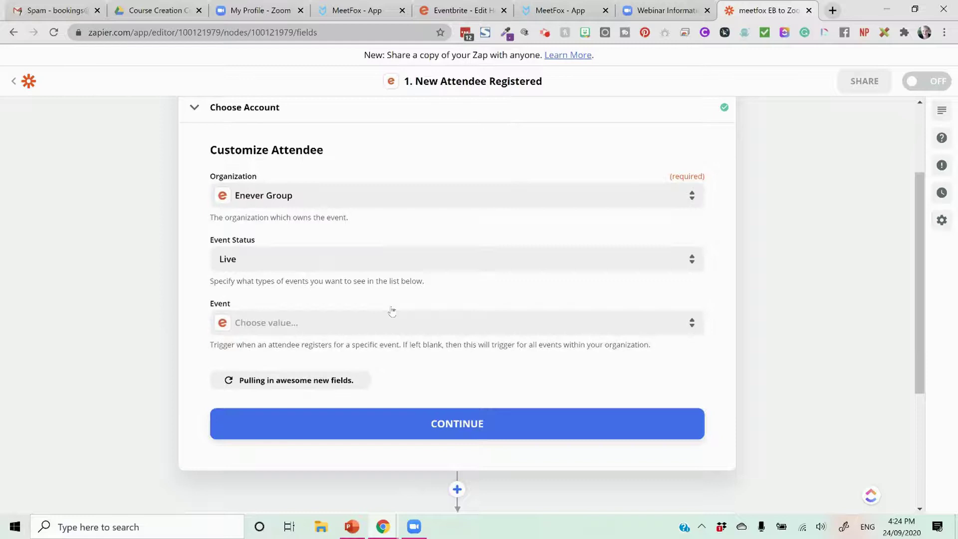
left_click(412, 325)
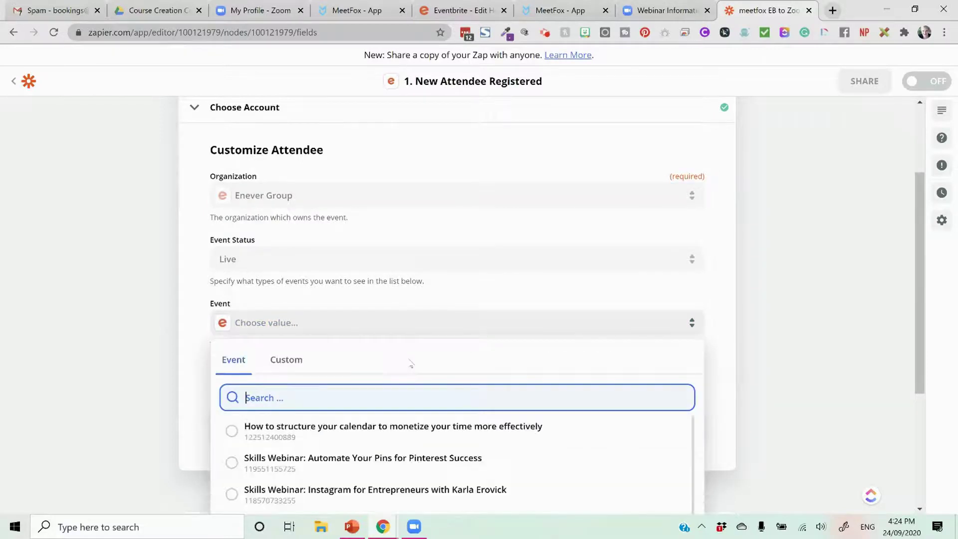
left_click(418, 431)
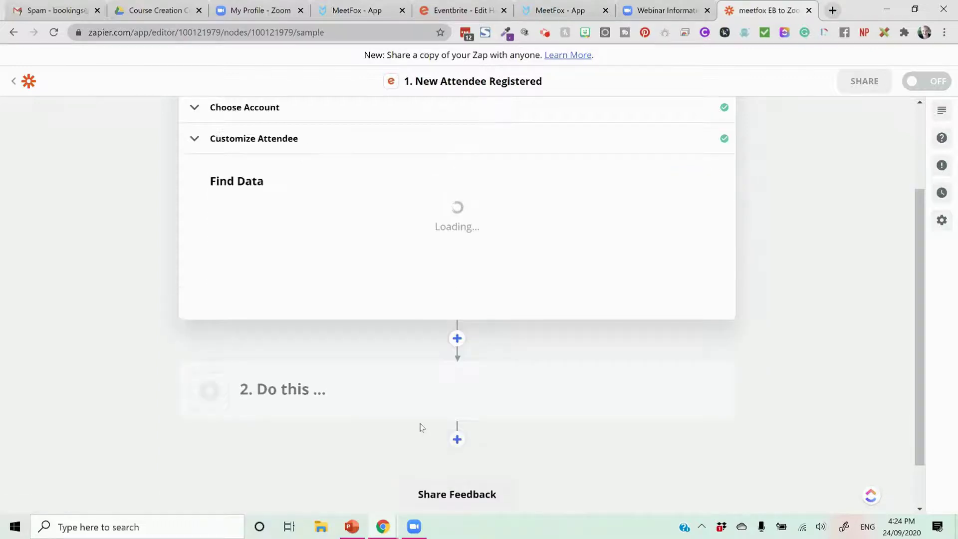
Test the trigger to fetch a sample attendee and finish the trigger step.
left_click(480, 382)
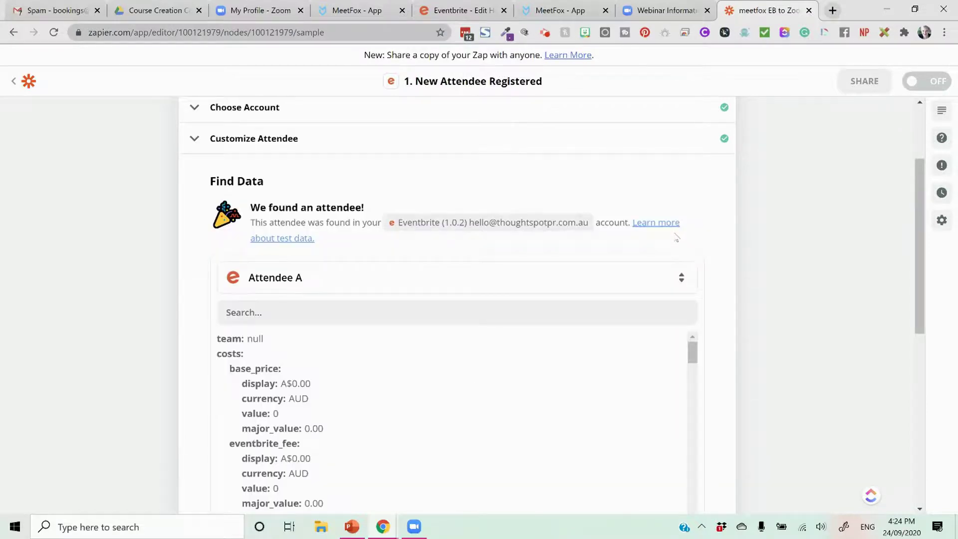
scroll(676, 238, "down", 6)
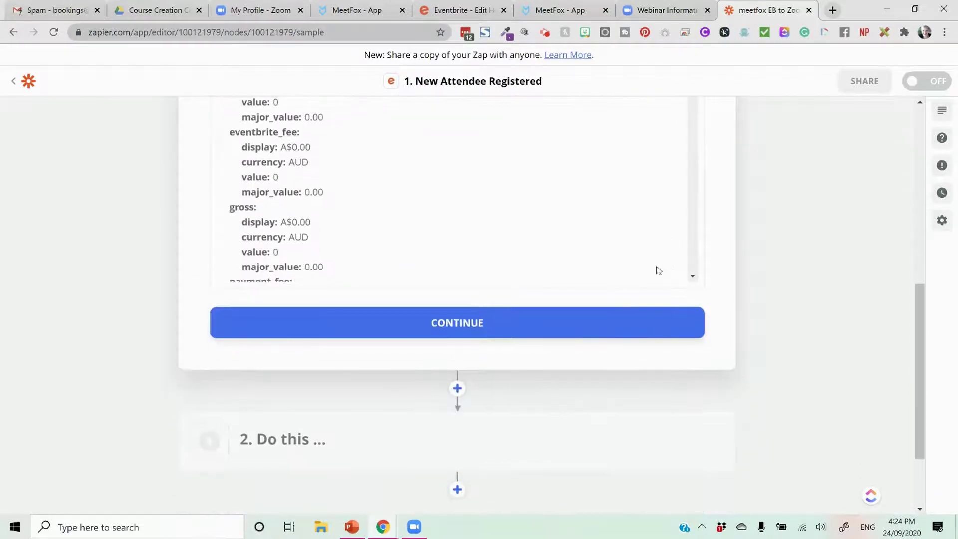
left_click(571, 335)
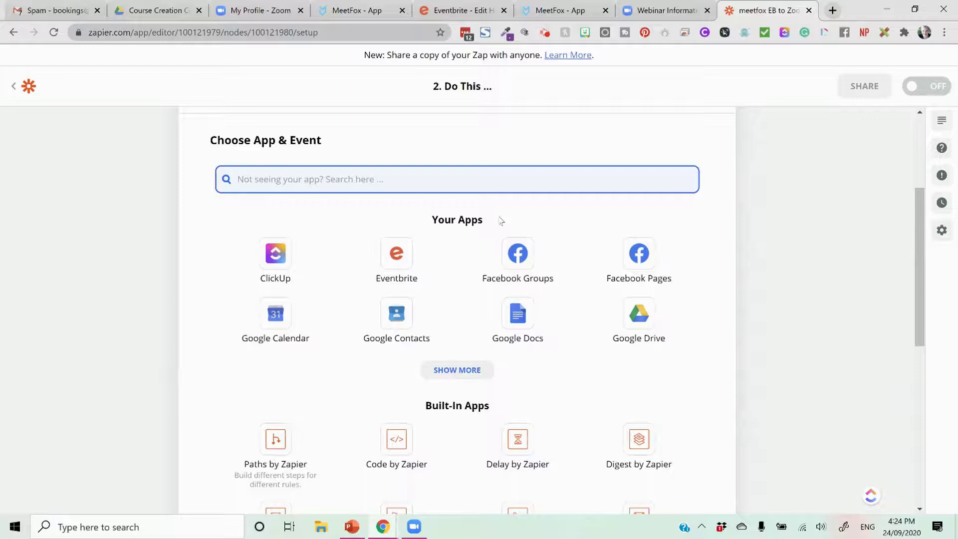
Make the action Zoom's Create Webinar Registrant.
type("zoom")
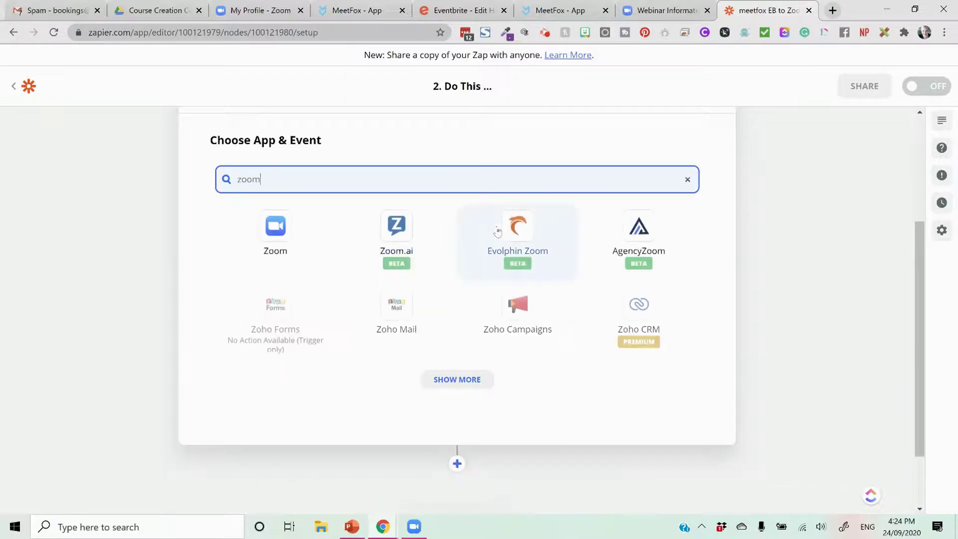
left_click(274, 239)
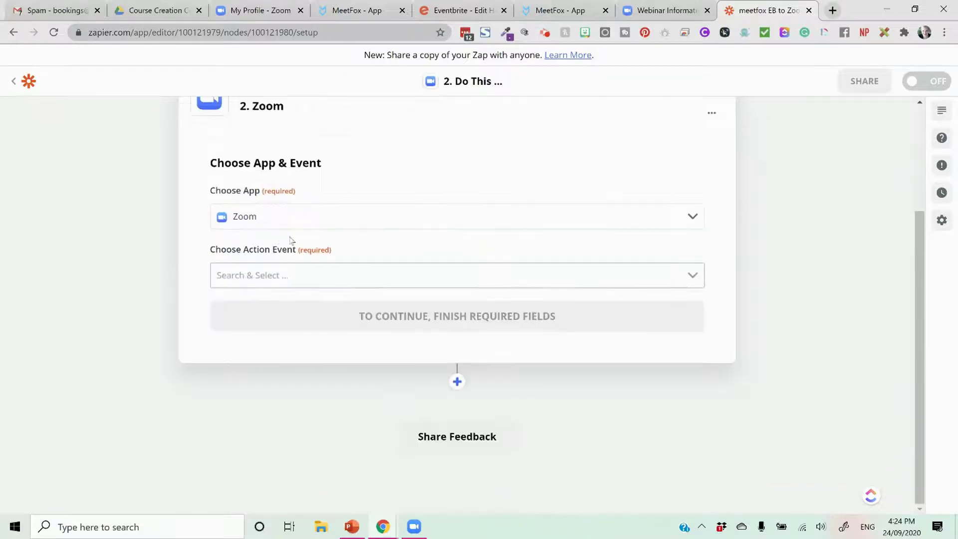
left_click(356, 274)
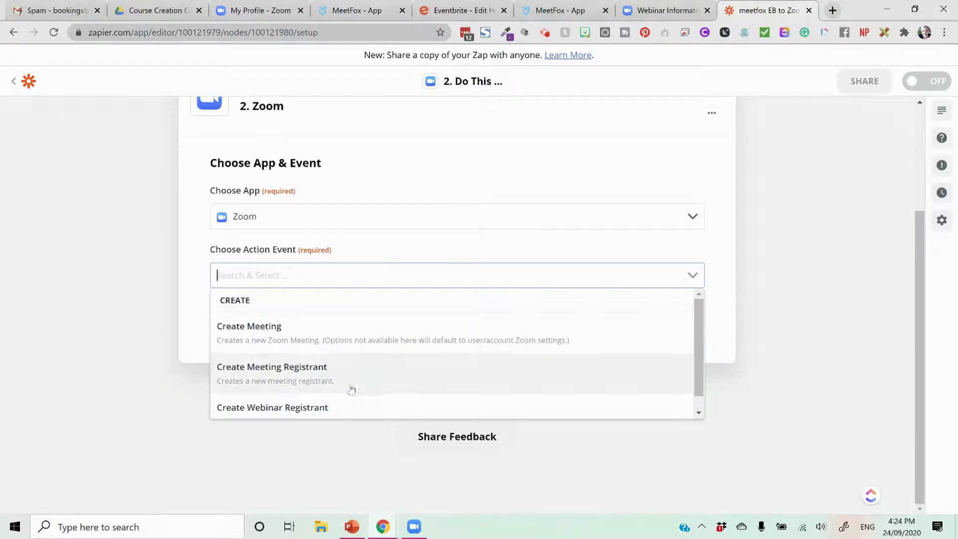
left_click(351, 406)
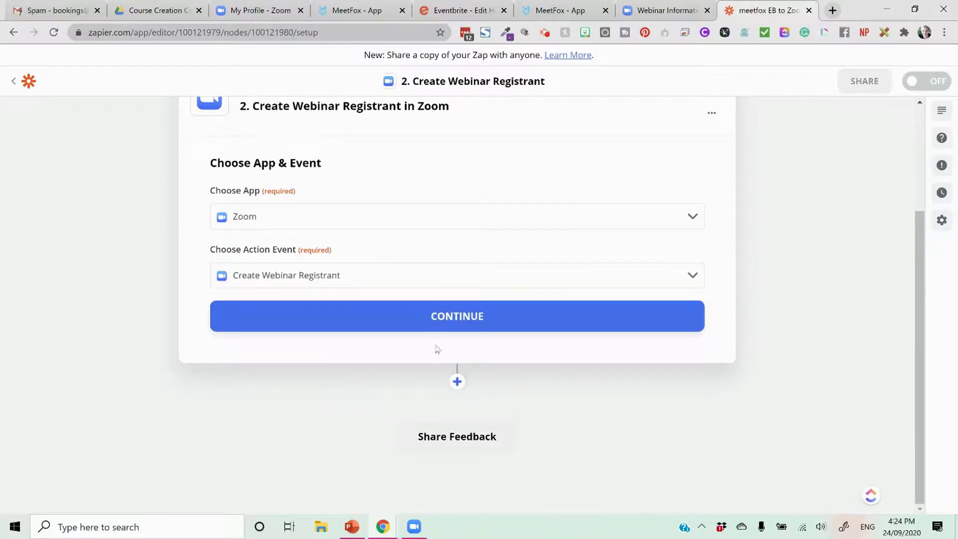
left_click(468, 328)
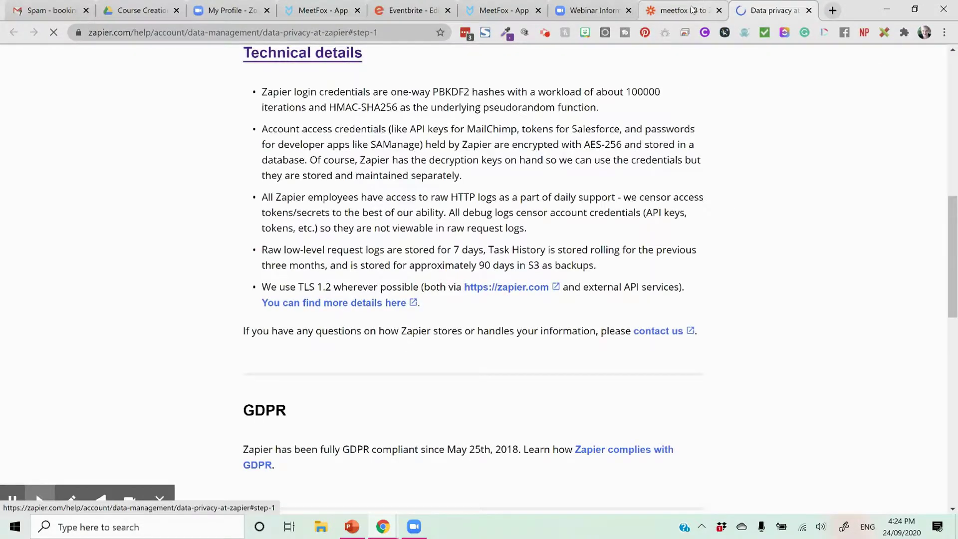
Return from the help page and connect the team's Zoom account to the action.
scroll(625, 156, "up", 10)
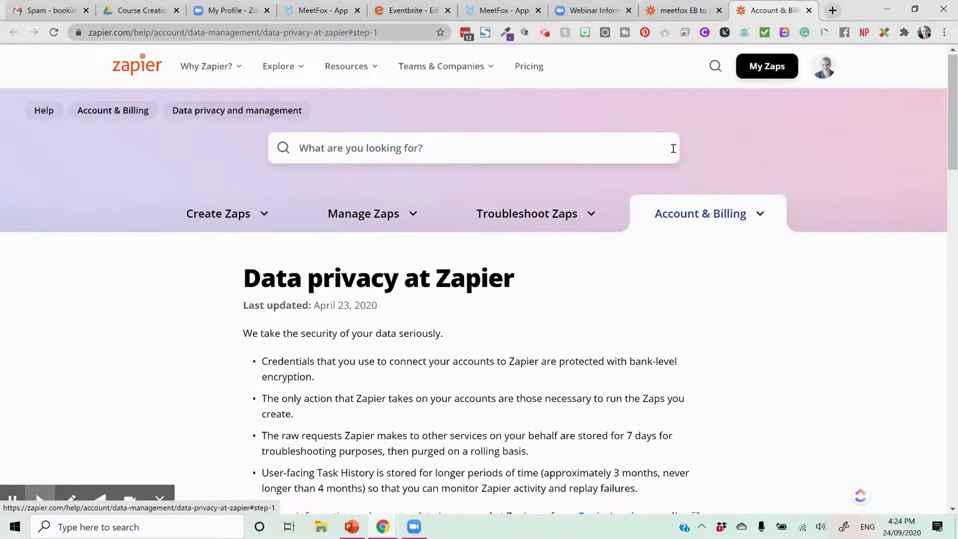
left_click(809, 10)
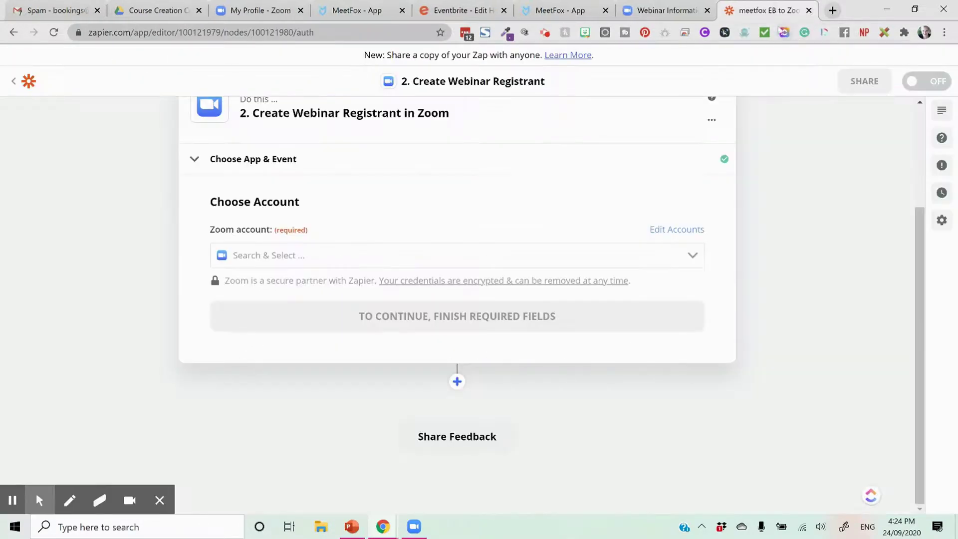
left_click(474, 258)
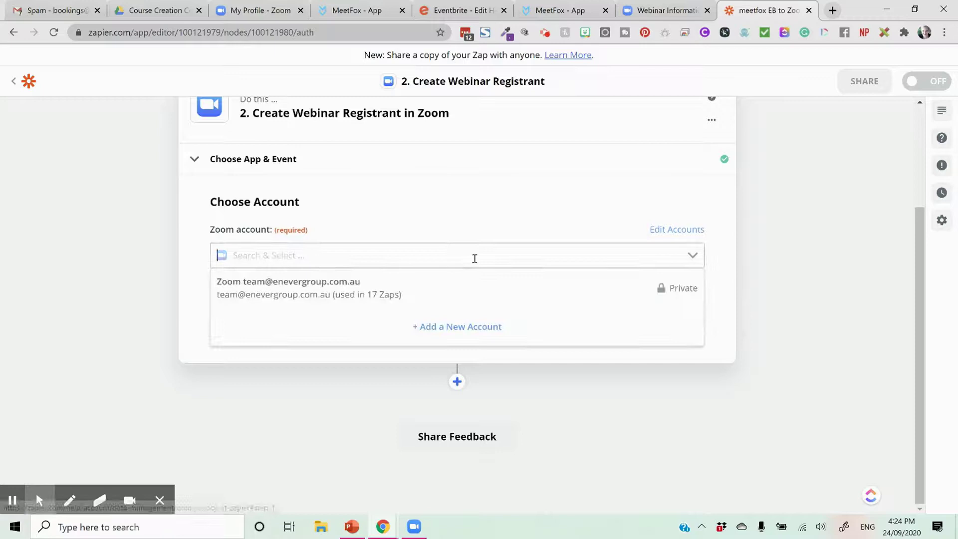
left_click(465, 281)
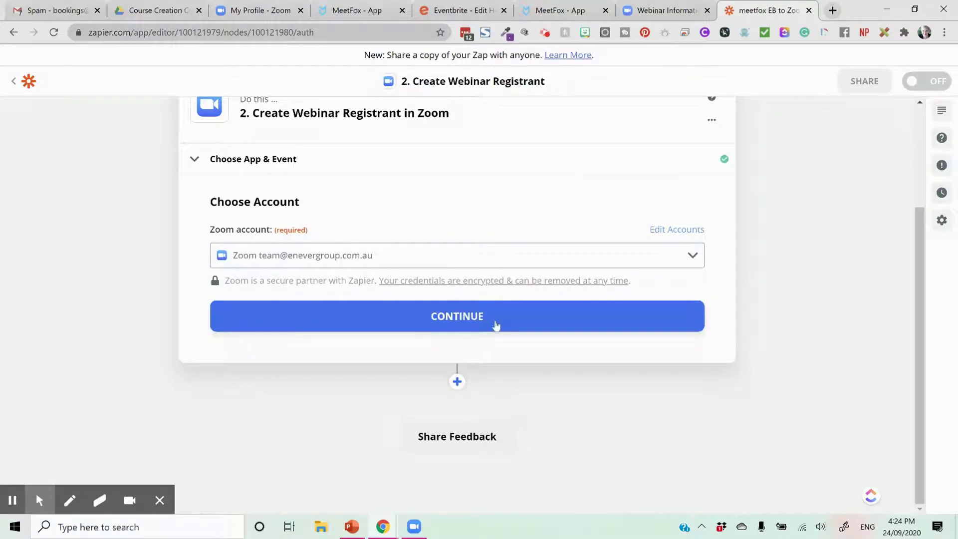
left_click(496, 324)
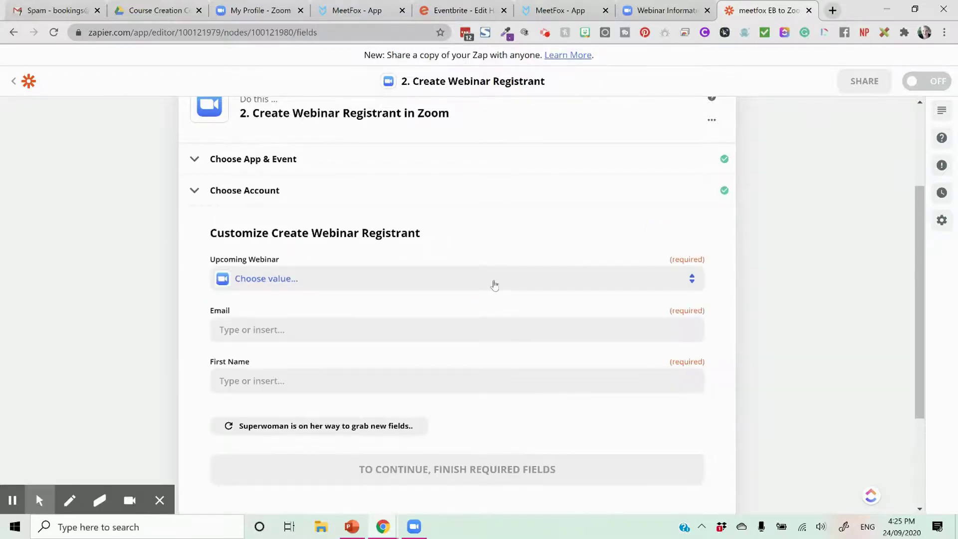
Select the 'How to structure your calendar to monetize your time more effectively' webinar.
left_click(494, 286)
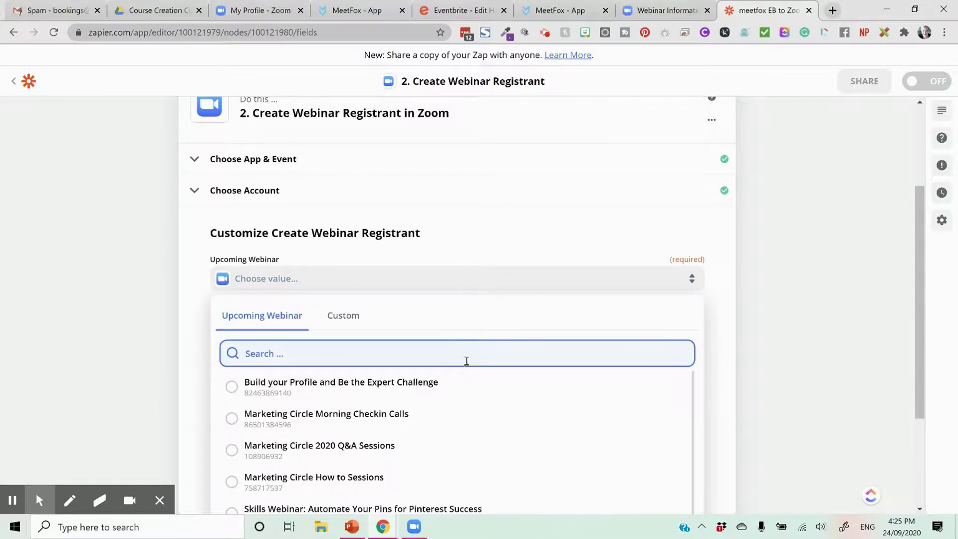
scroll(454, 442, "down", 1)
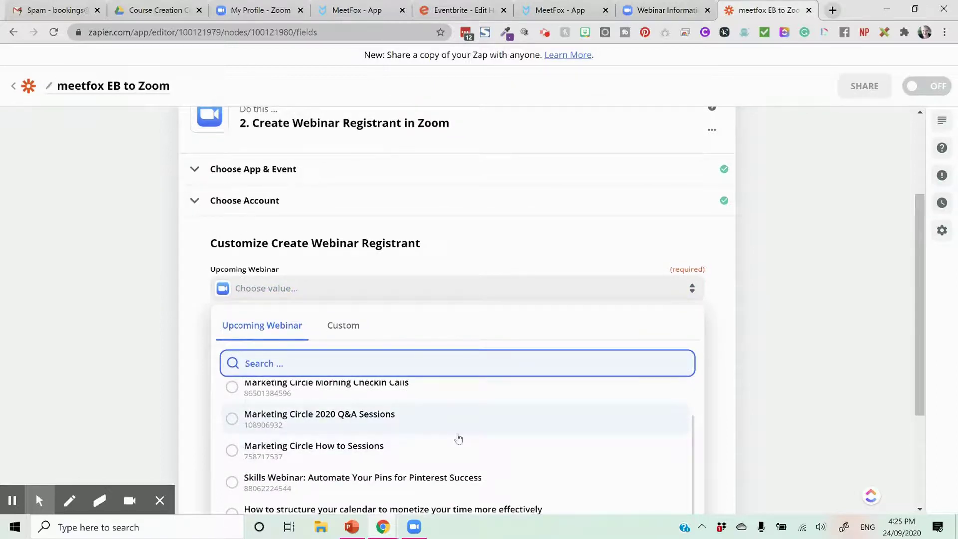
type("how")
left_click(459, 438)
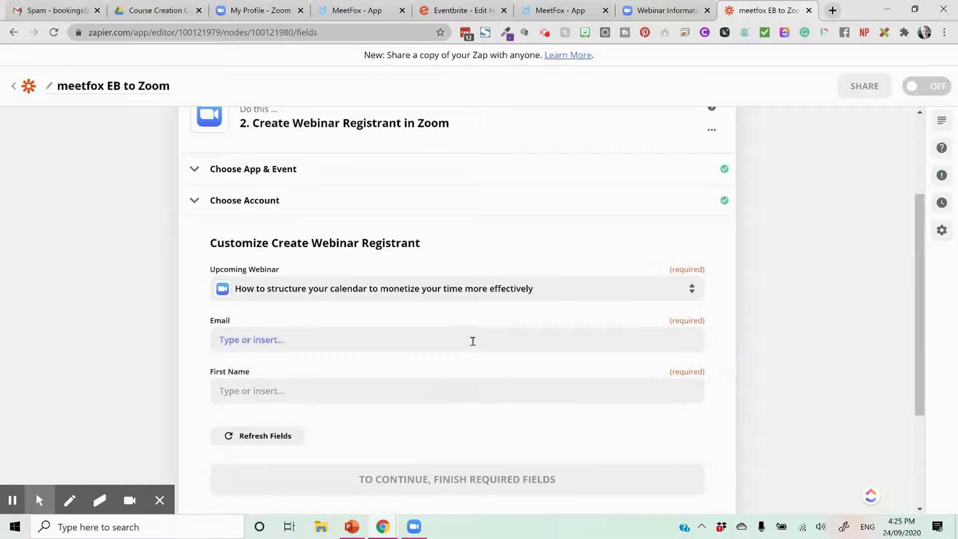
Map Email to the attendee's Profile Email and First Name to Profile First Name.
left_click(479, 340)
scroll(479, 339, "down", 3)
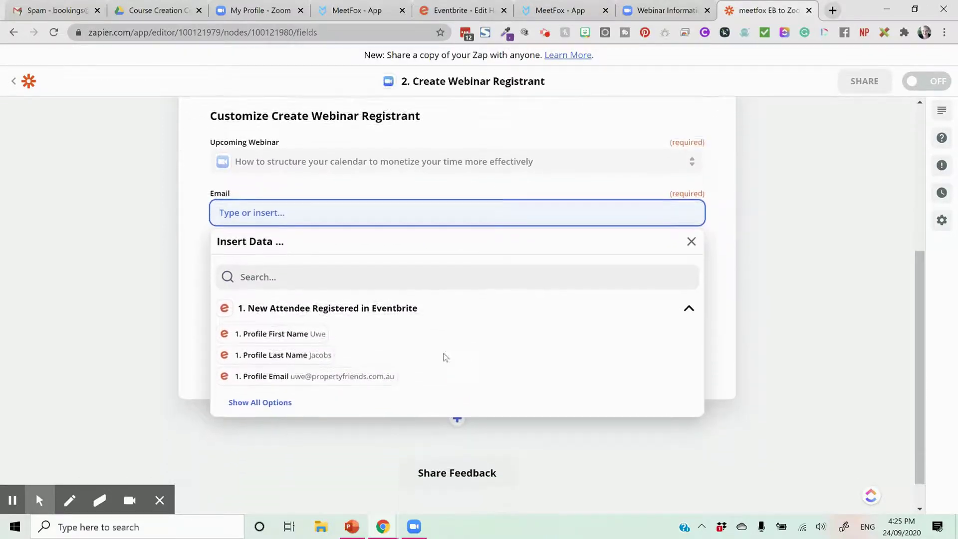
left_click(388, 368)
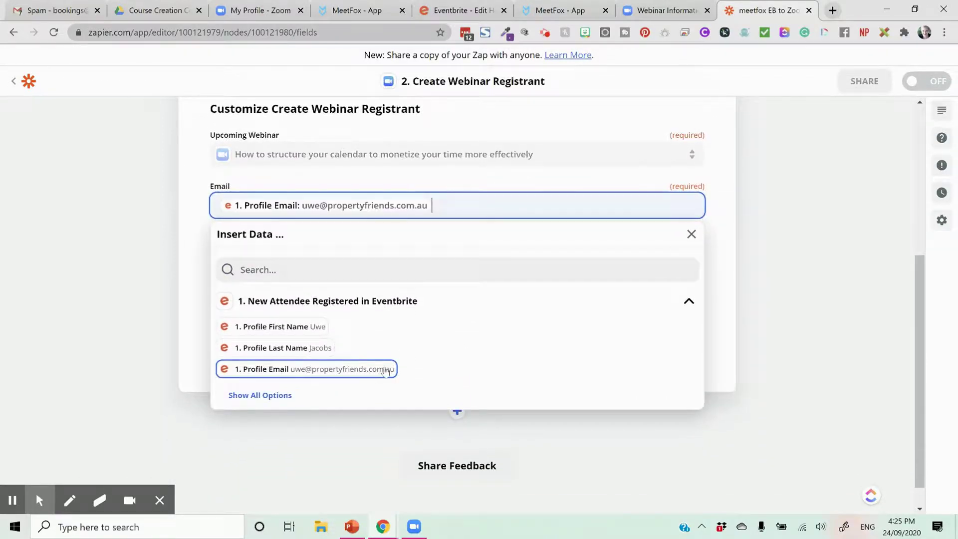
left_click(713, 247)
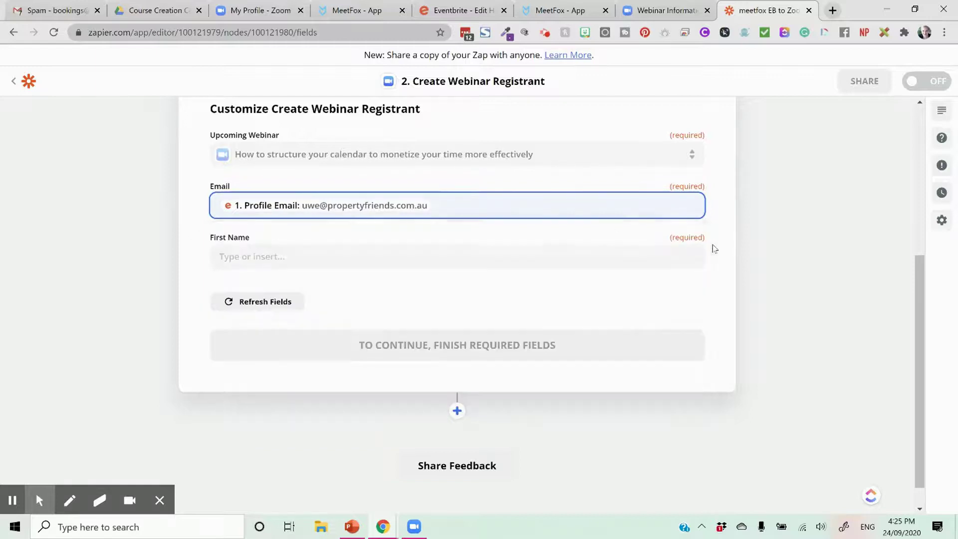
left_click(515, 256)
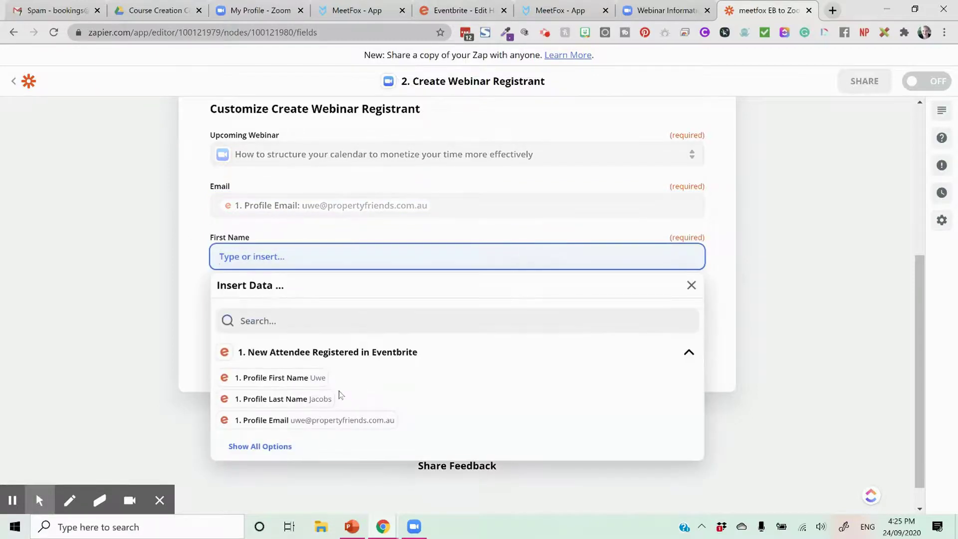
left_click(320, 379)
left_click(716, 264)
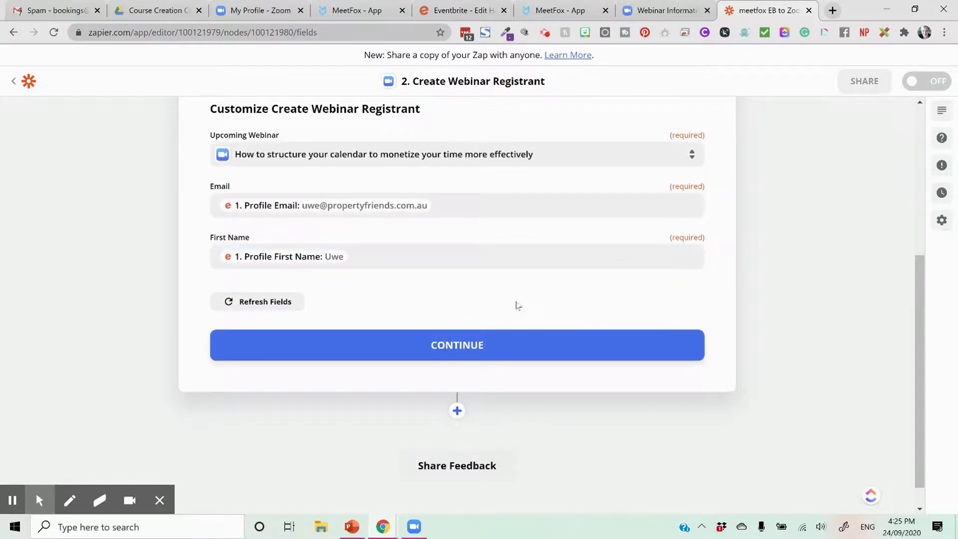
scroll(536, 292, "up", 3)
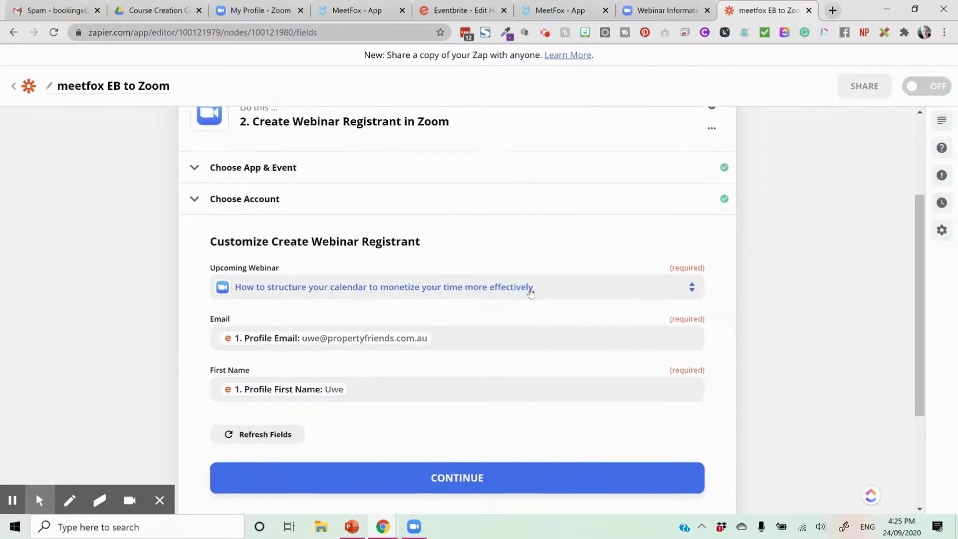
scroll(531, 294, "down", 3)
left_click(533, 348)
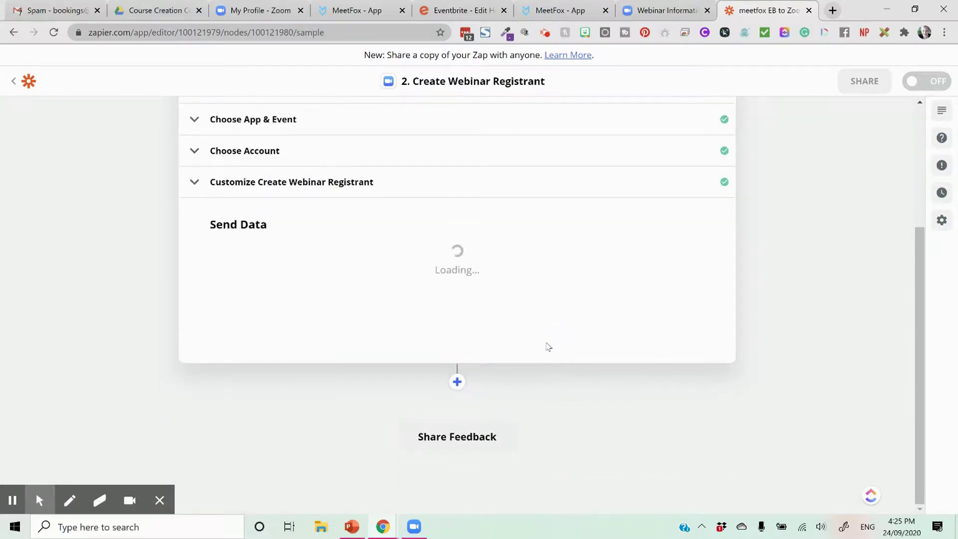
Test-send a registrant to Zoom, then turn on the 'meetfox EB to Zoom' zap.
left_click(613, 322)
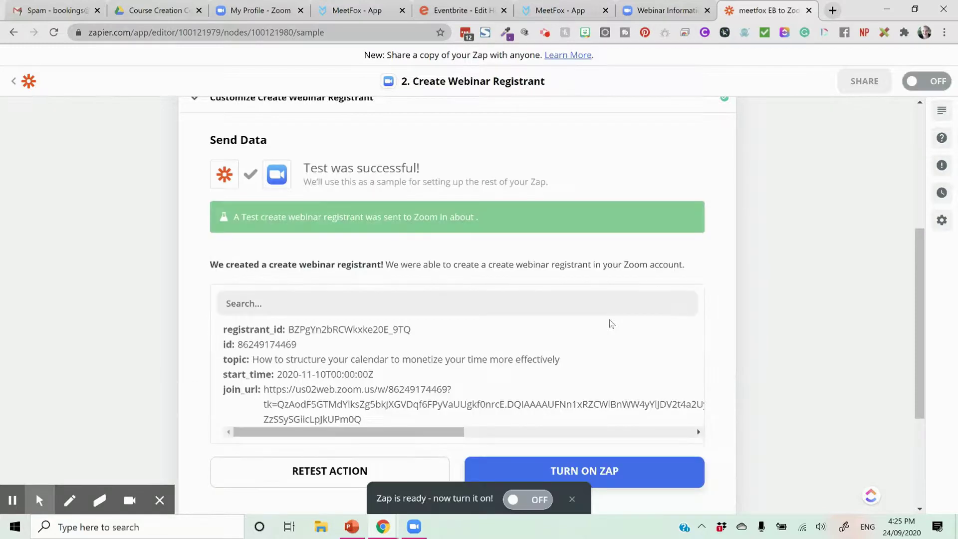
scroll(610, 324, "down", 3)
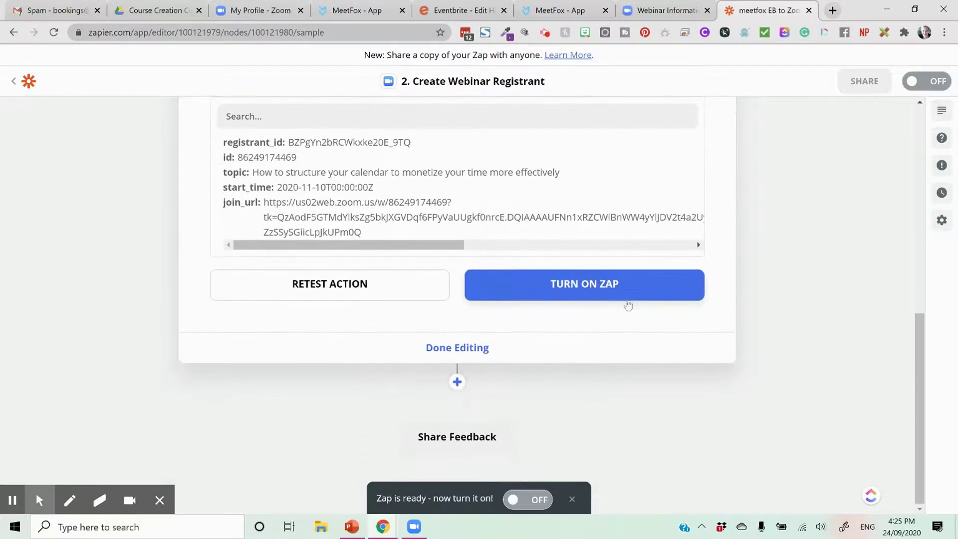
left_click(676, 281)
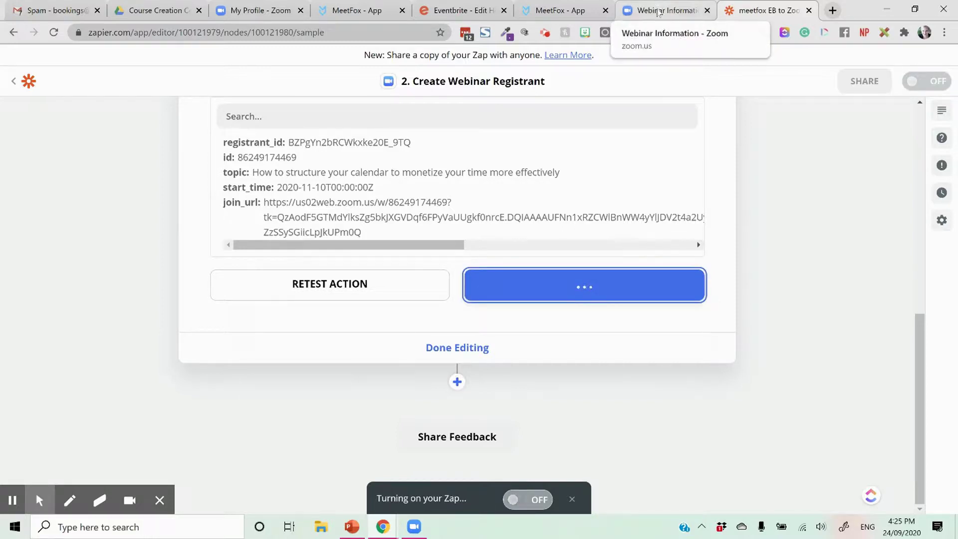
Reload the Zoom webinar page to confirm one registrant, then switch to the Eventbrite editor.
left_click(659, 12)
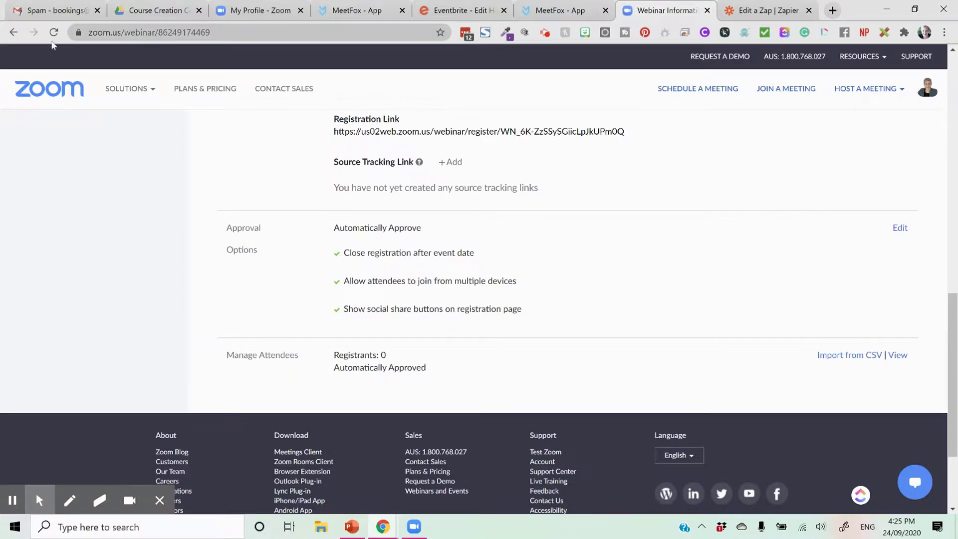
left_click(53, 32)
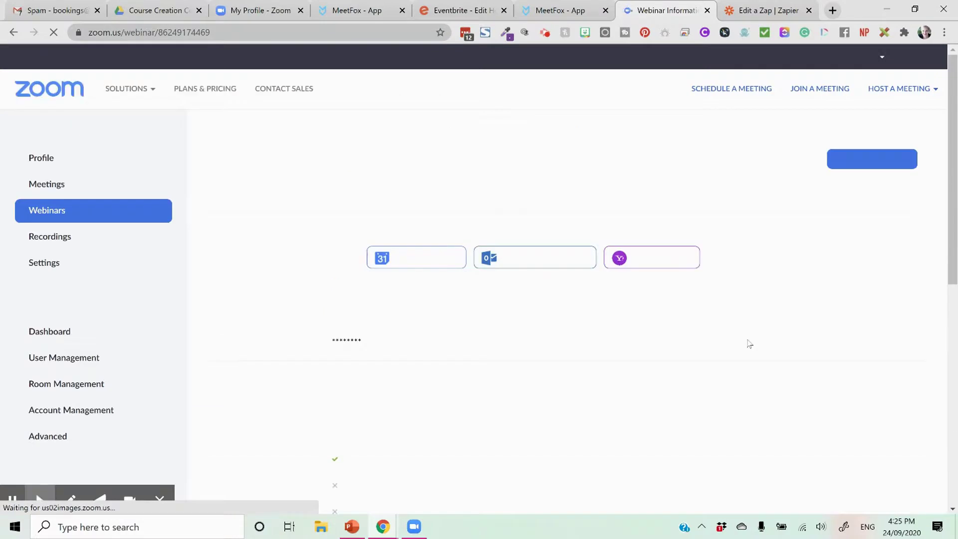
scroll(746, 340, "up", 4)
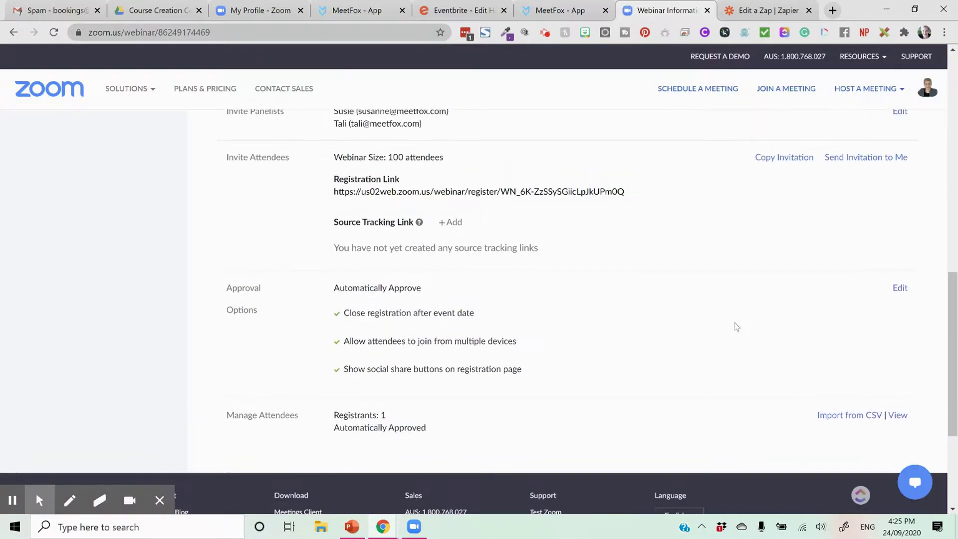
scroll(738, 327, "up", 8)
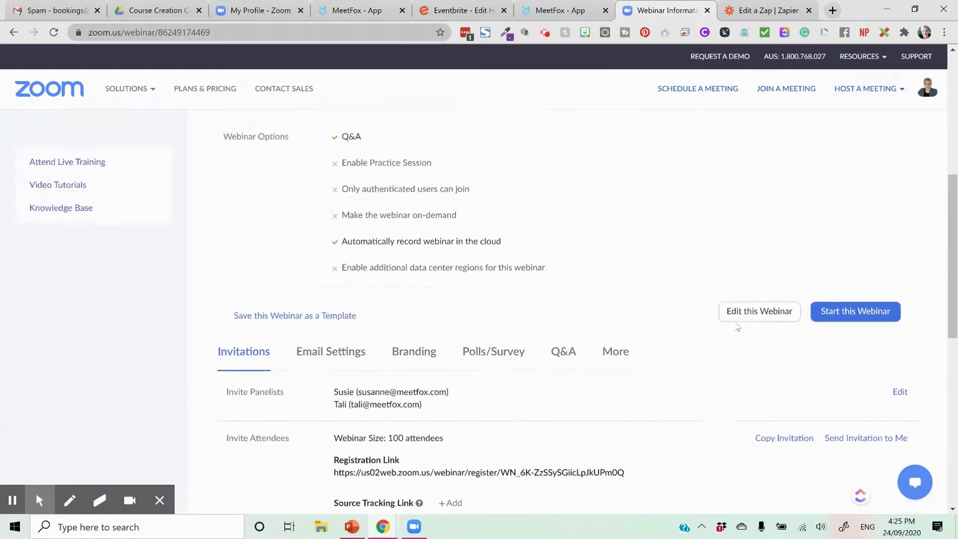
scroll(726, 257, "up", 1)
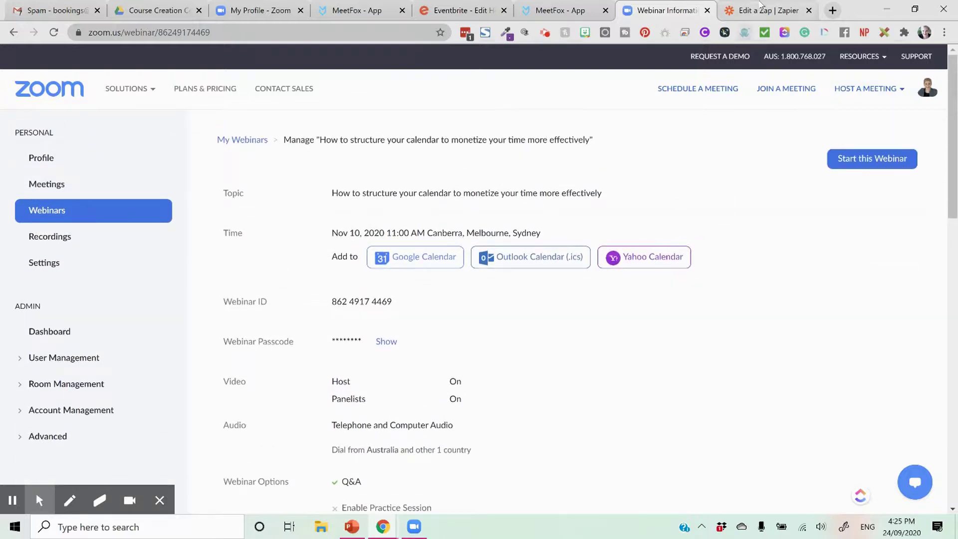
left_click(457, 10)
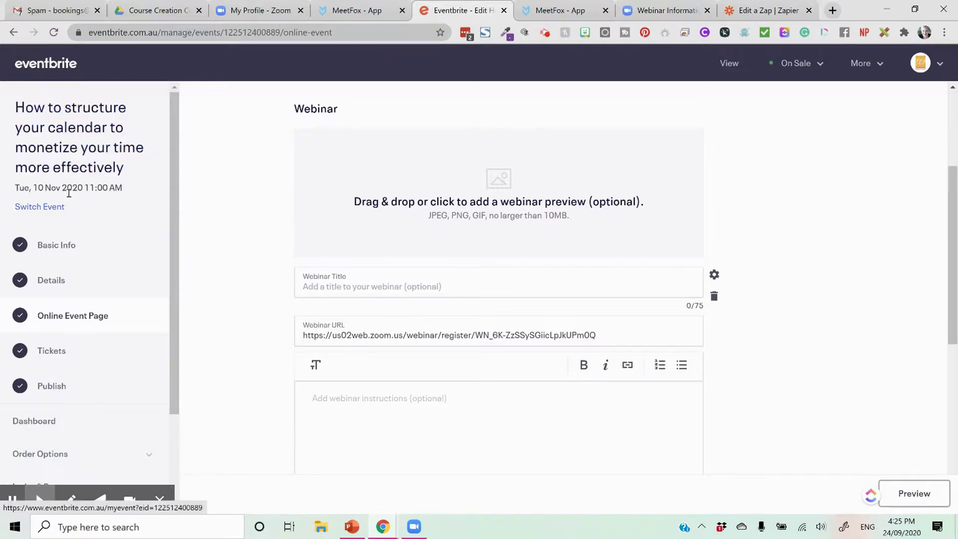
Review the Zoom webinar URL on Eventbrite's Online Event Page, then revisit the Zoom webinar page.
scroll(382, 250, "down", 3)
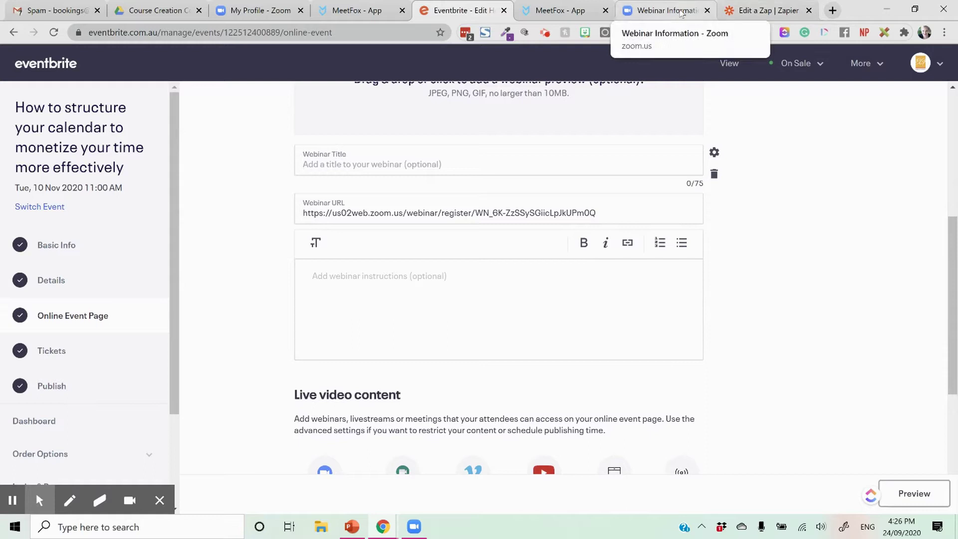
left_click(666, 10)
scroll(639, 453, "down", 6)
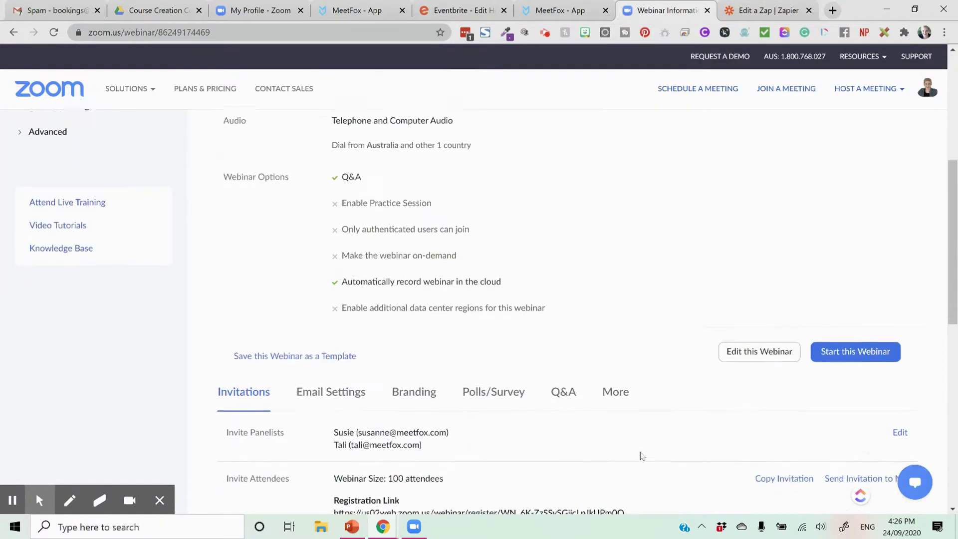
left_click(764, 10)
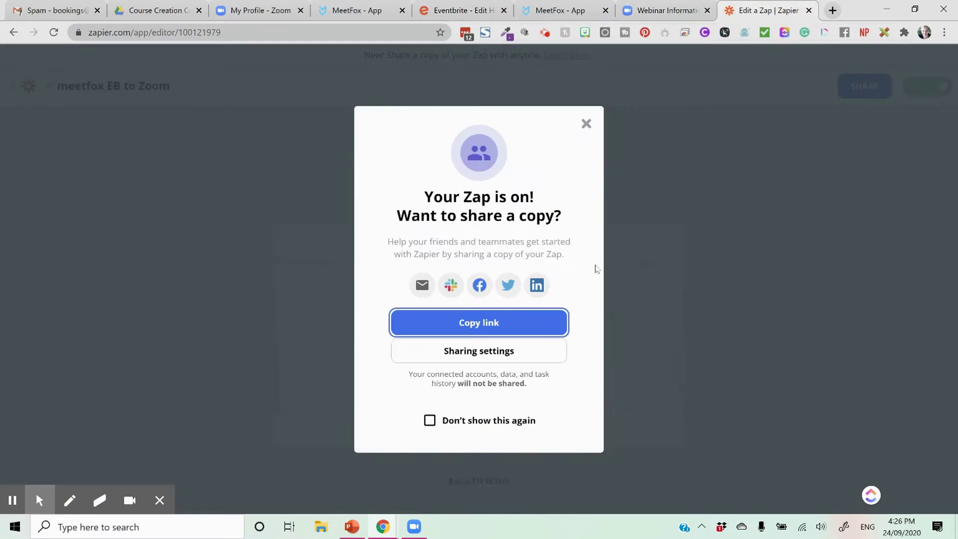